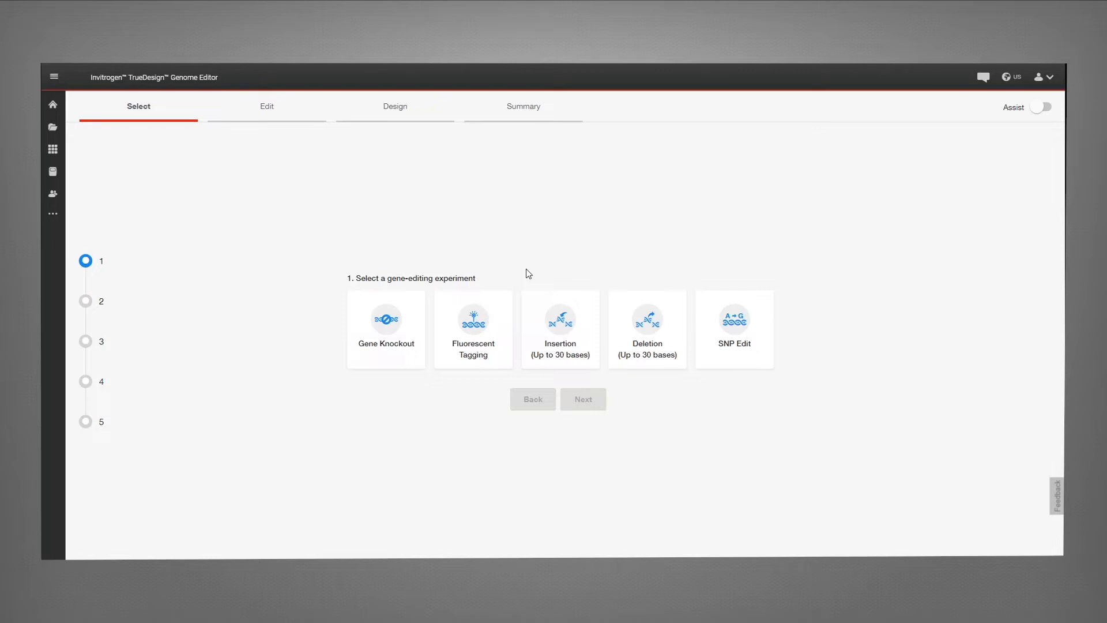
Step: Choose an SNP Edit experiment with Human as the host organism
left_click(698, 307)
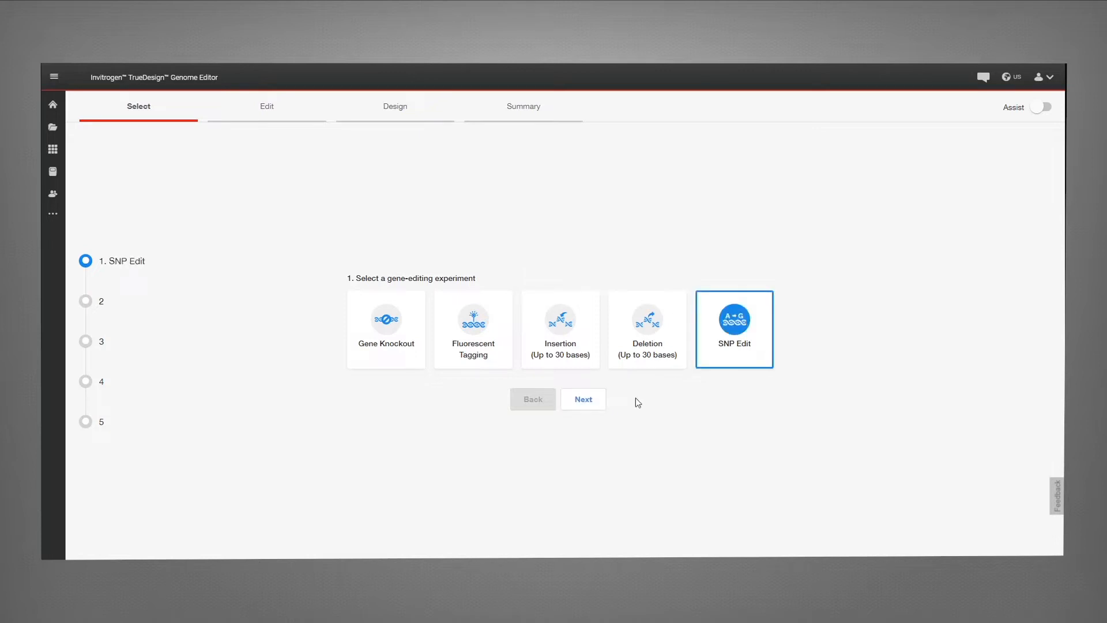
left_click(582, 404)
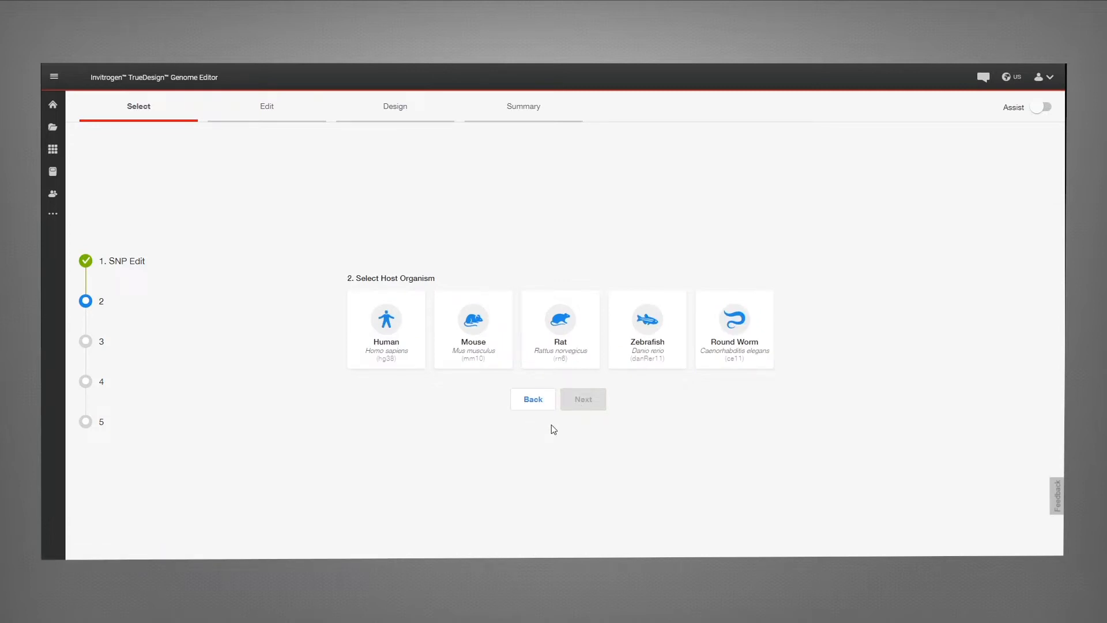
left_click(397, 363)
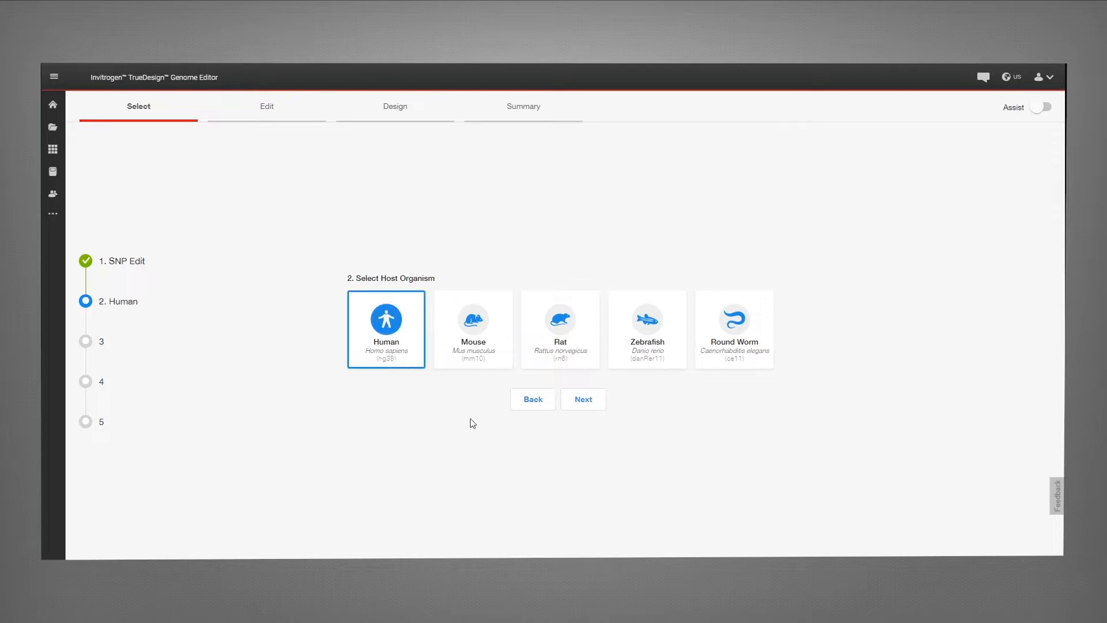
left_click(576, 406)
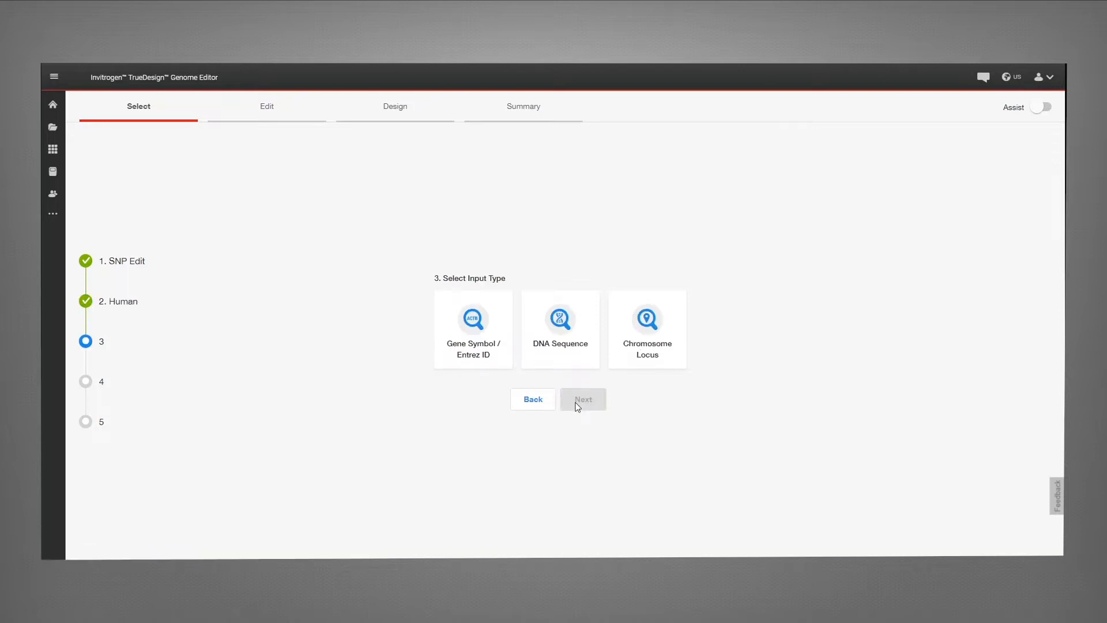
Step: Choose Gene Symbol / Entrez ID input and search for the GAPDH gene
left_click(479, 361)
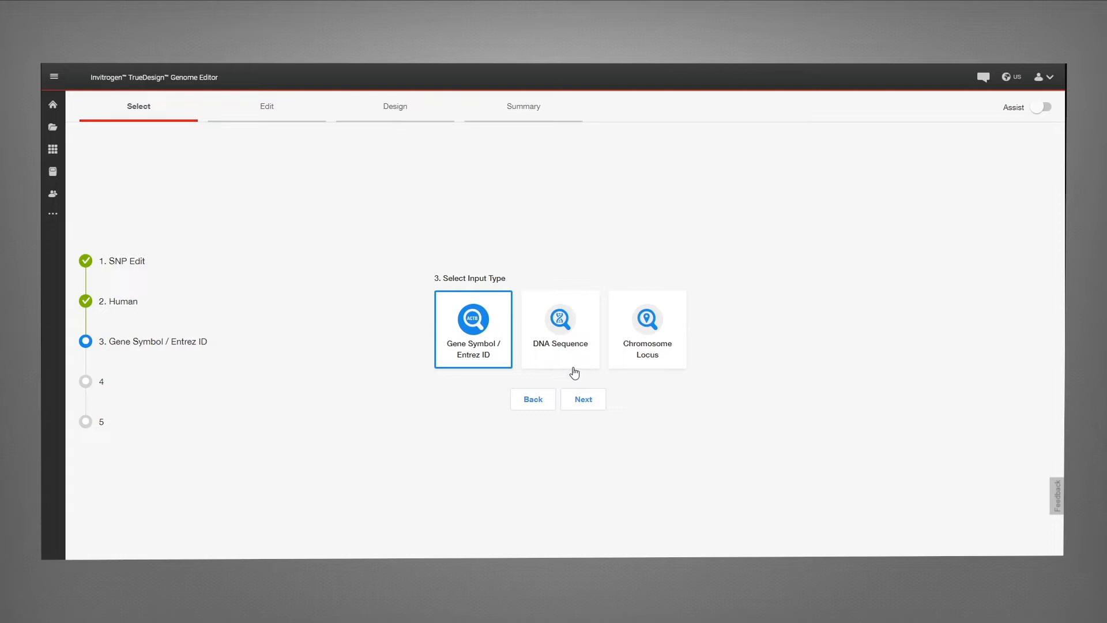
left_click(595, 403)
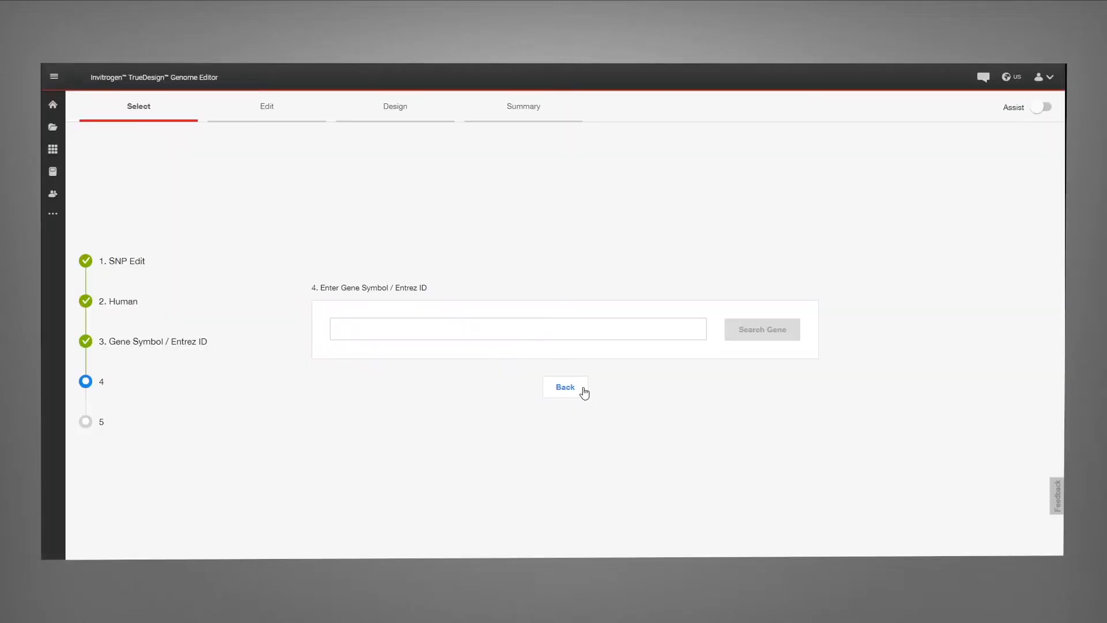
left_click(562, 330)
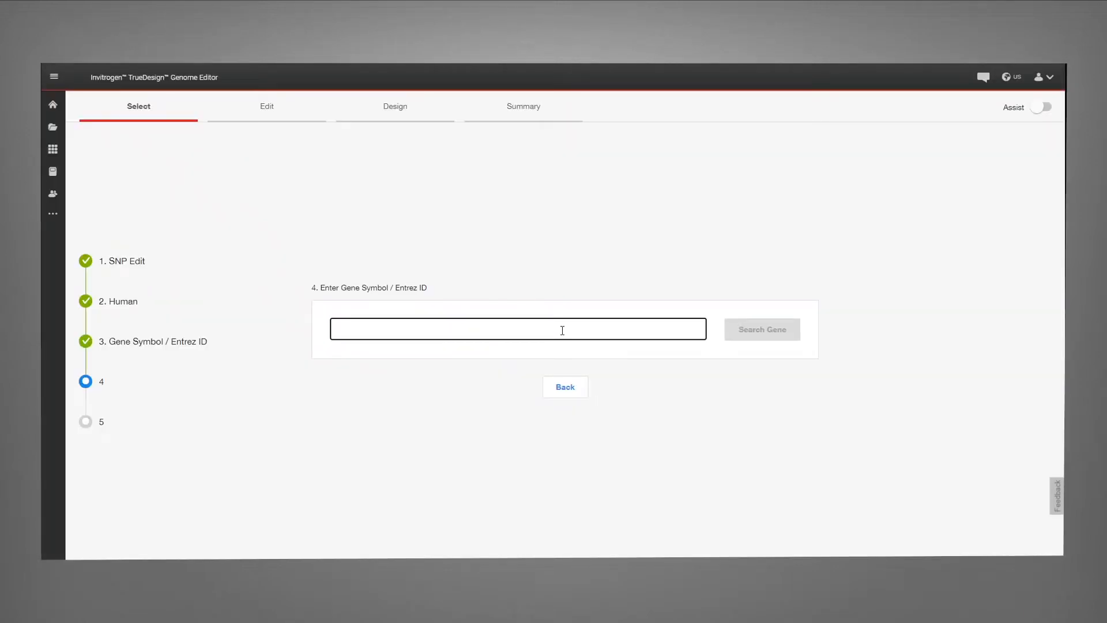
type("gapd")
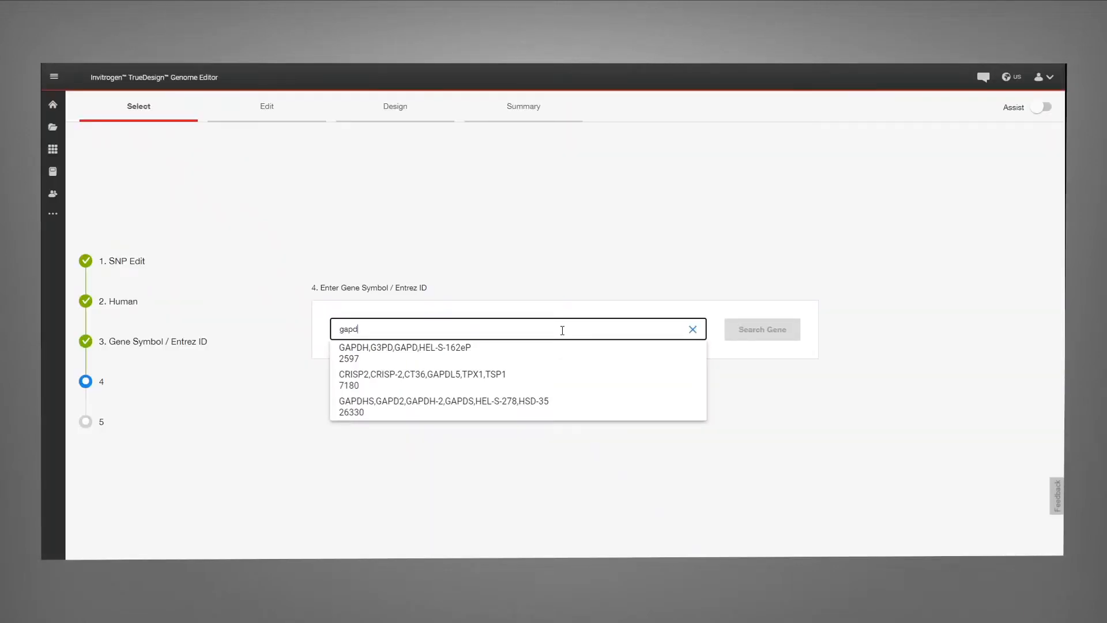
left_click(483, 352)
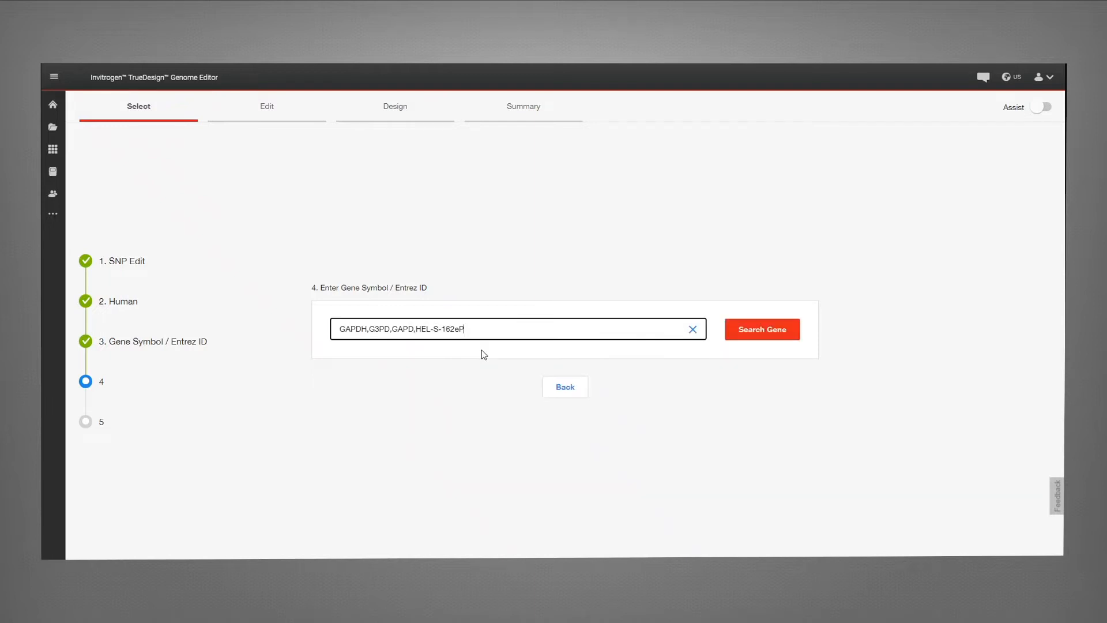
left_click(756, 330)
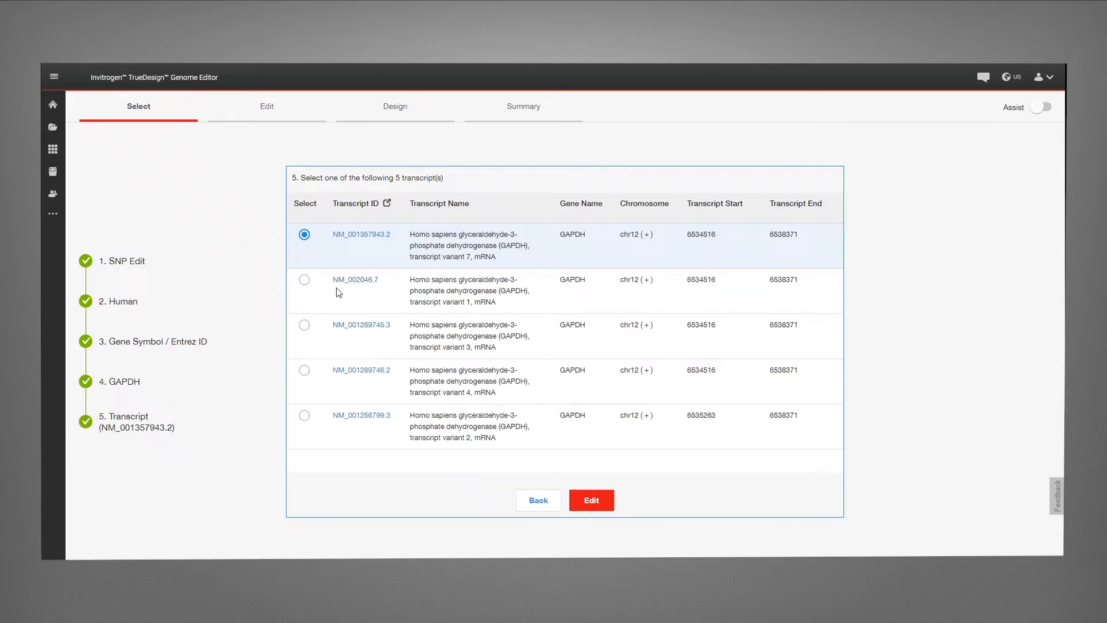
Step: Select transcript NM_002046.7 and proceed to editing it
left_click(305, 280)
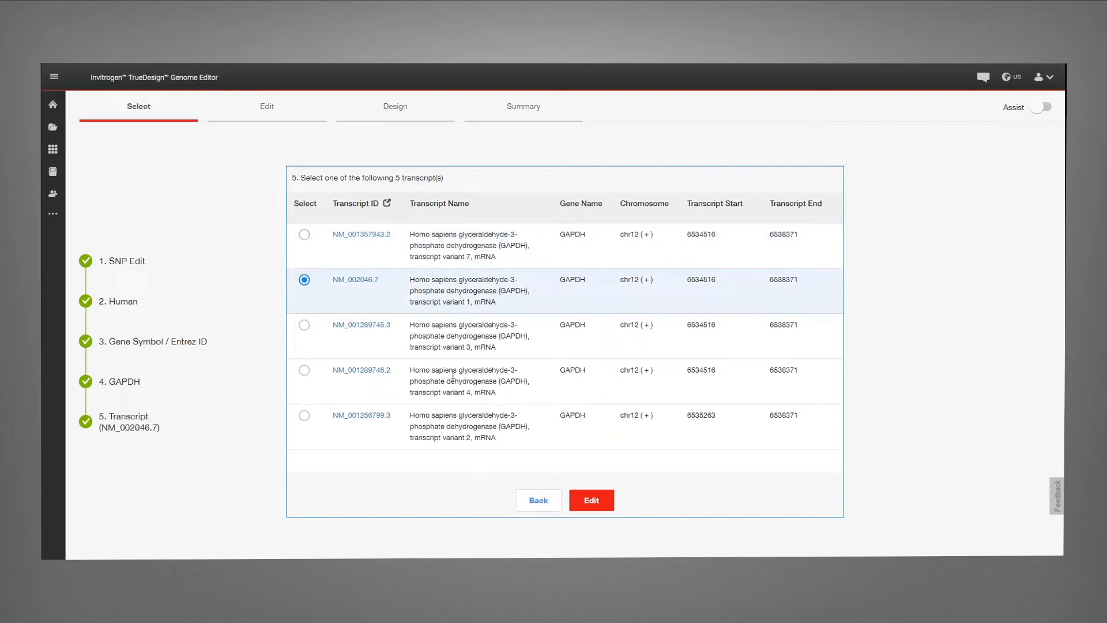
left_click(578, 497)
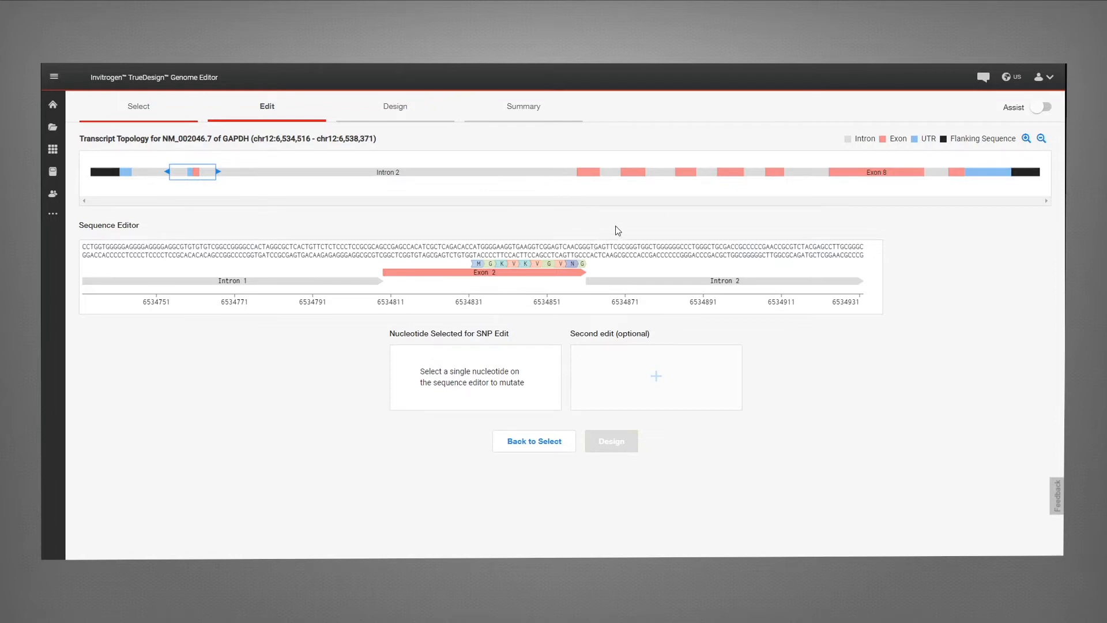
Step: Mutate the T nucleotide at position 6536739 in exon 4 to C
left_click(634, 173)
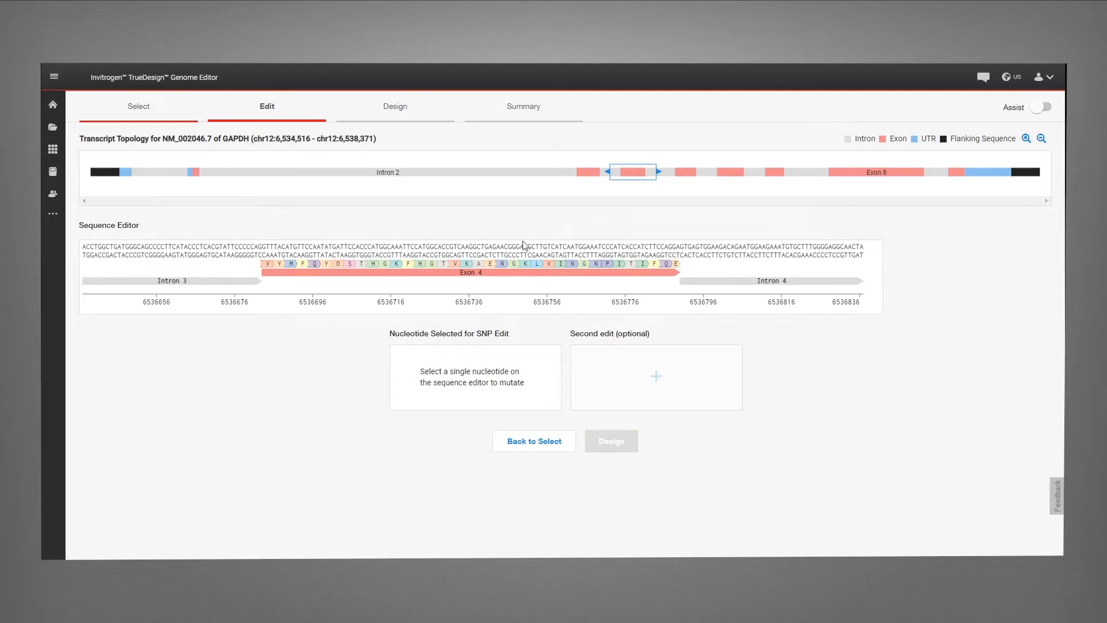
left_click(483, 252)
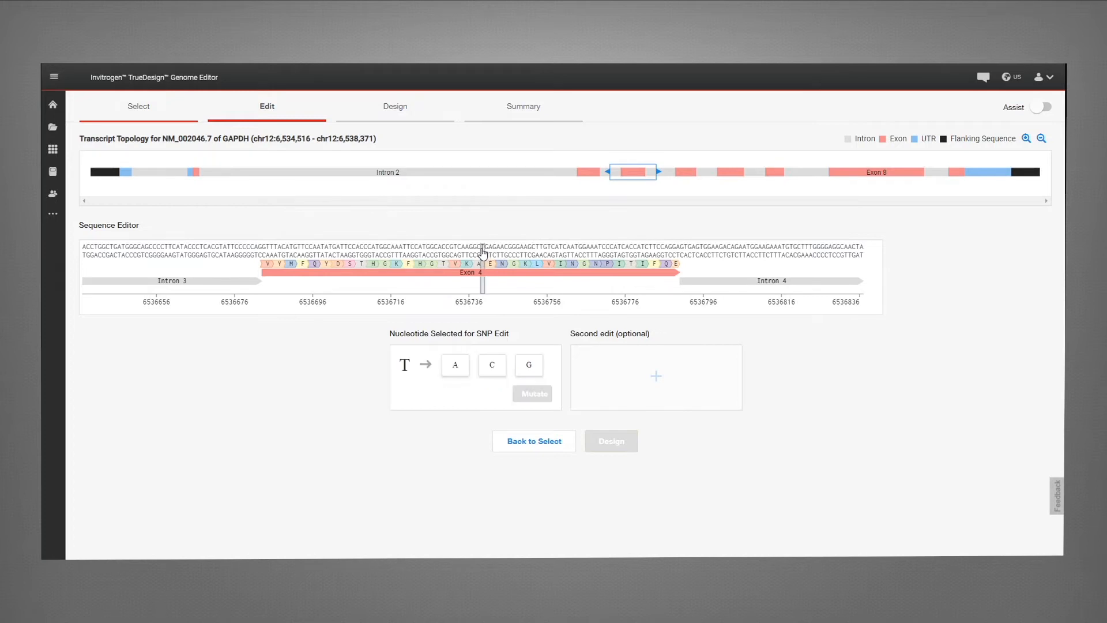
left_click(502, 374)
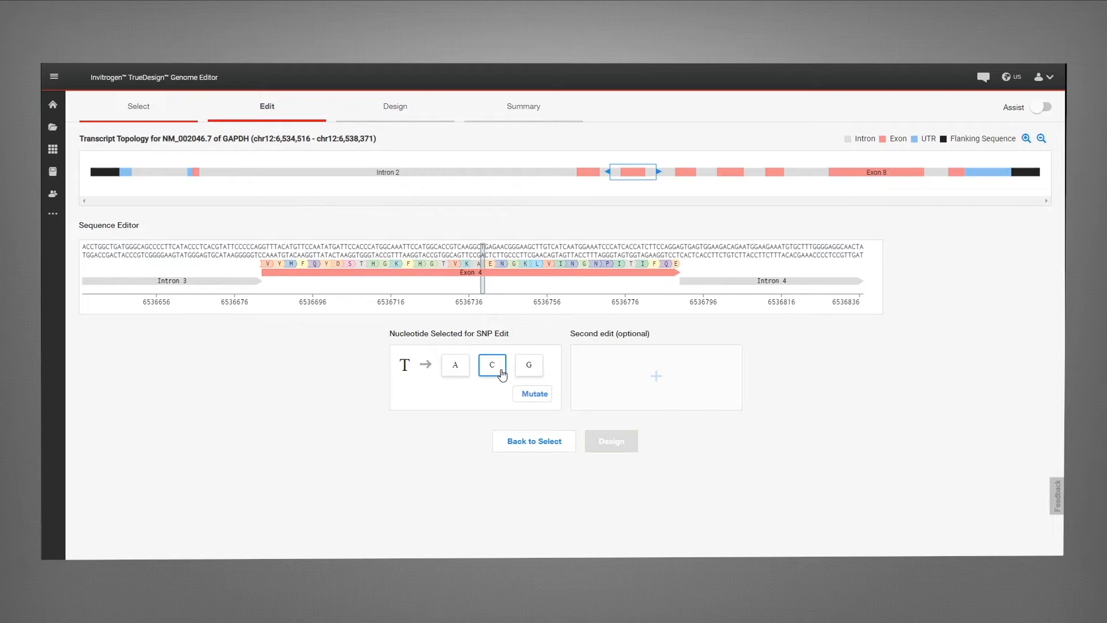
left_click(527, 399)
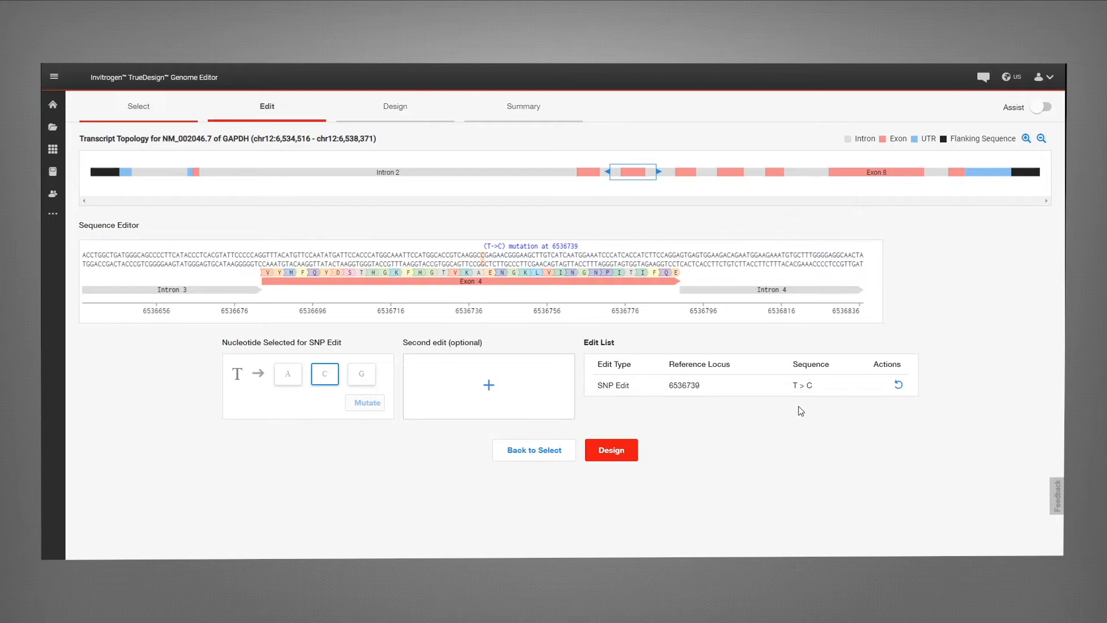
Step: Proceed to the design stage without adding a second edit
left_click(489, 387)
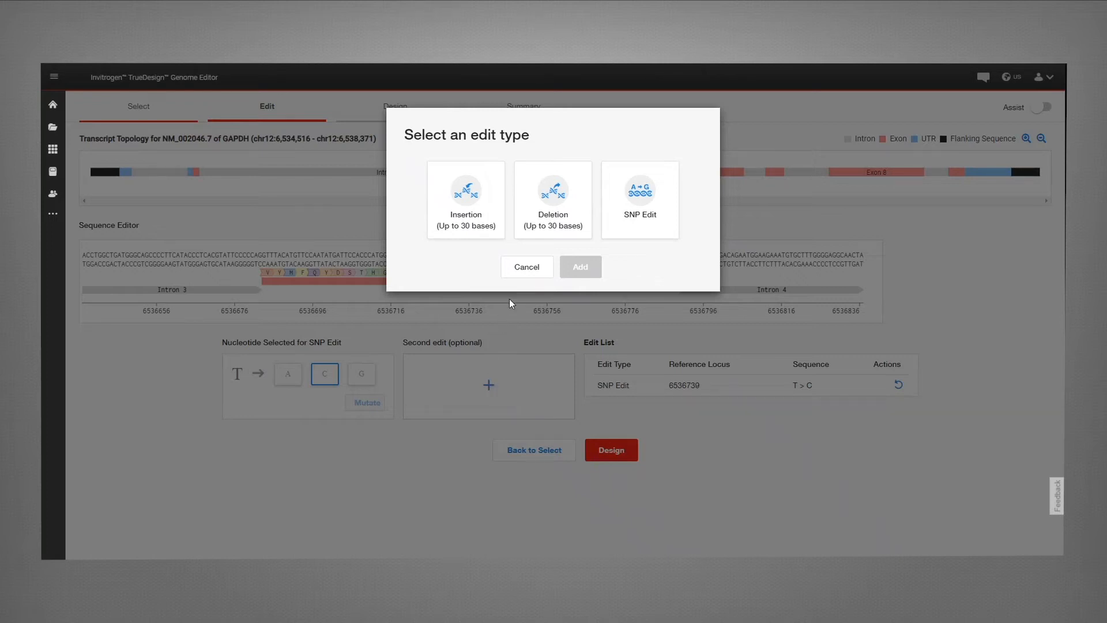
left_click(522, 270)
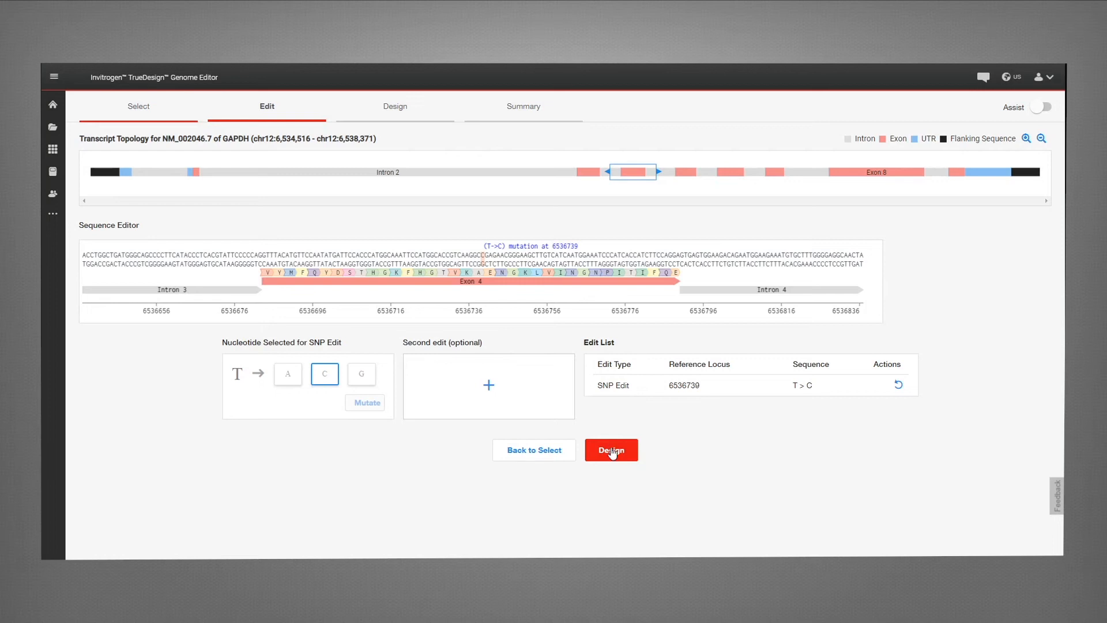
left_click(613, 450)
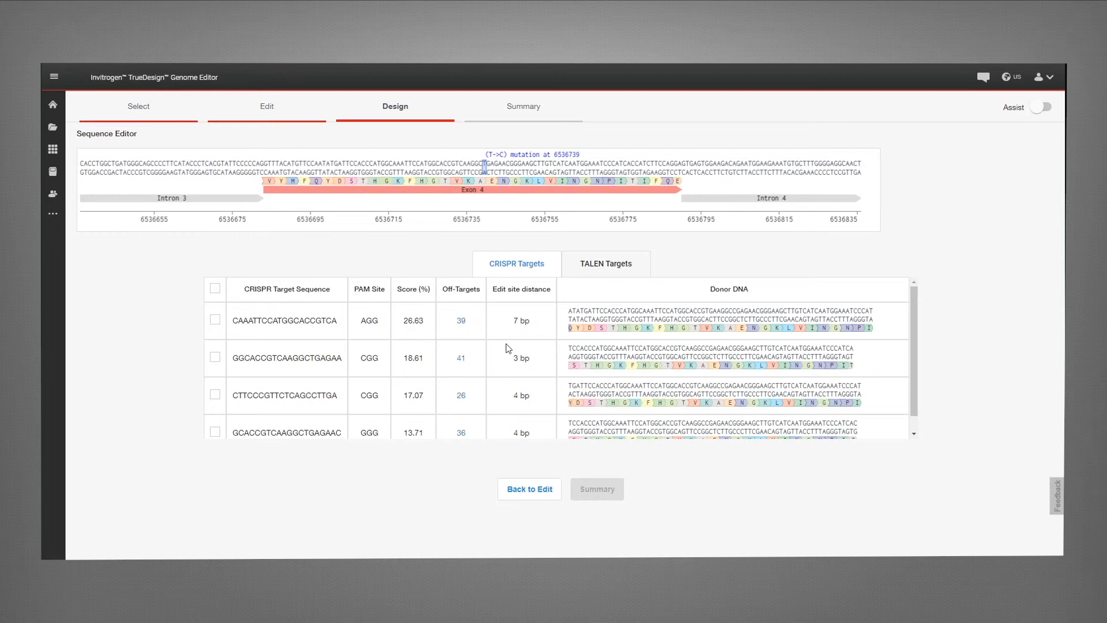
Step: Review the CRISPR and TALEN target candidates and where each lies on the sequence
left_click(542, 350)
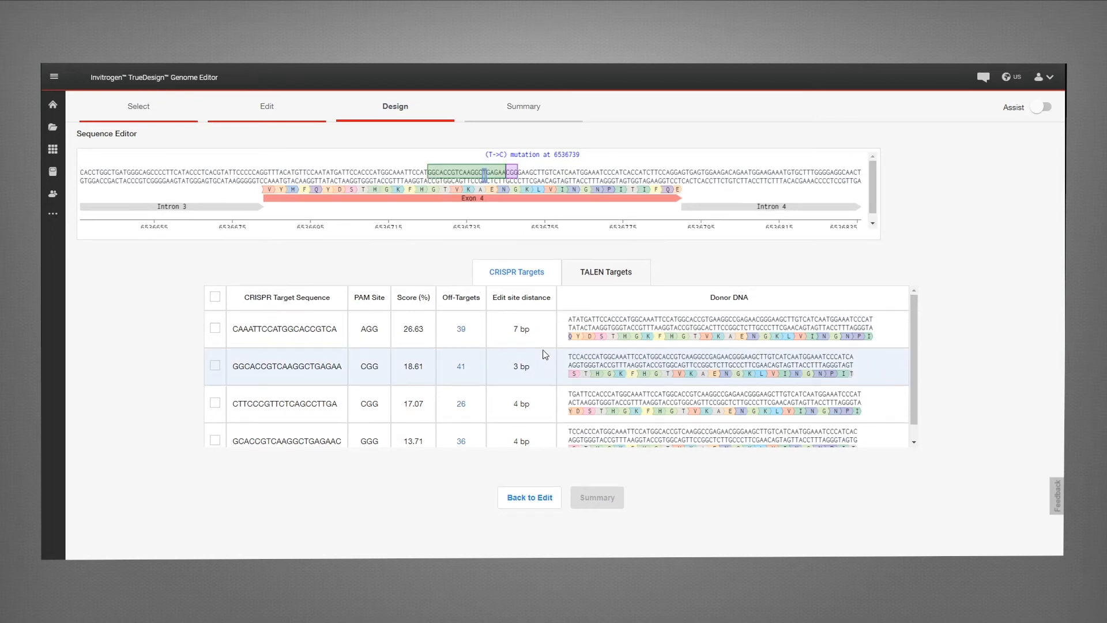
left_click(542, 407)
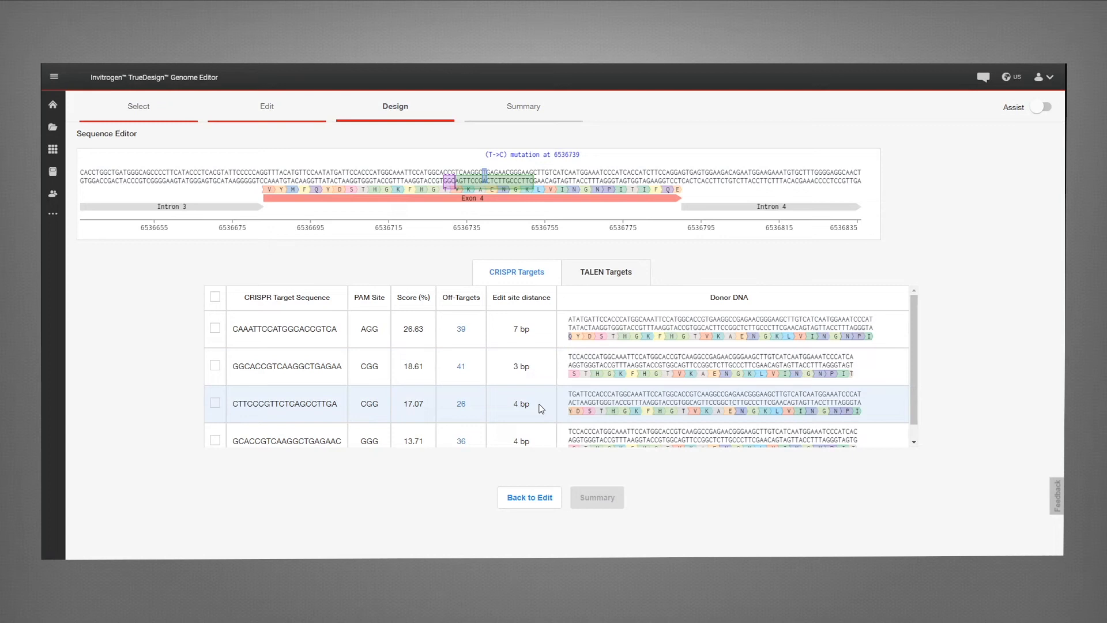
left_click(584, 278)
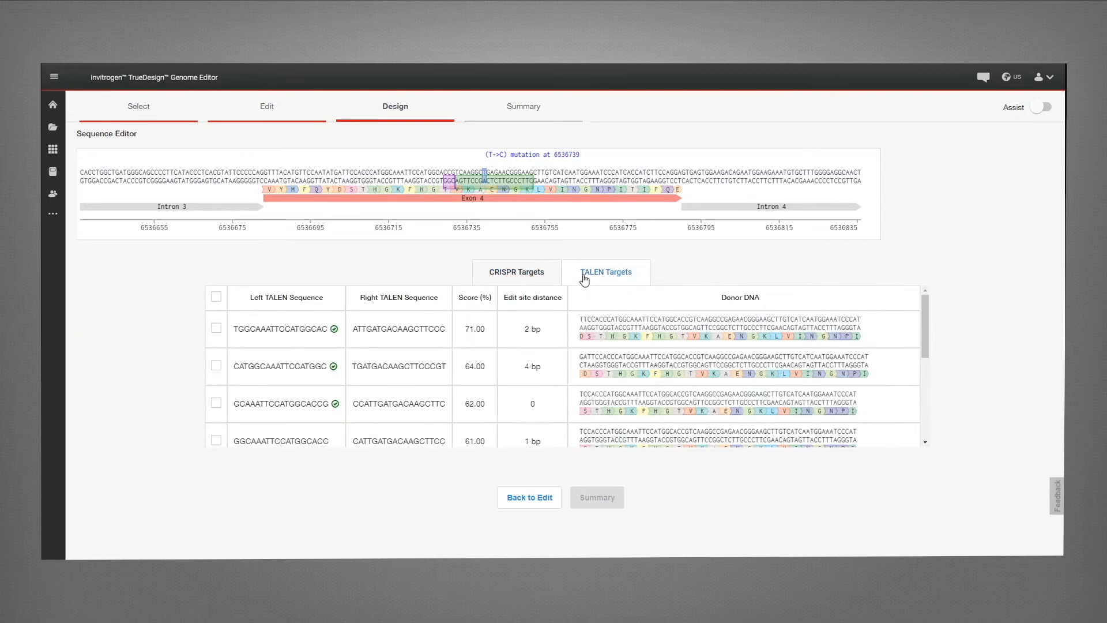
left_click(553, 335)
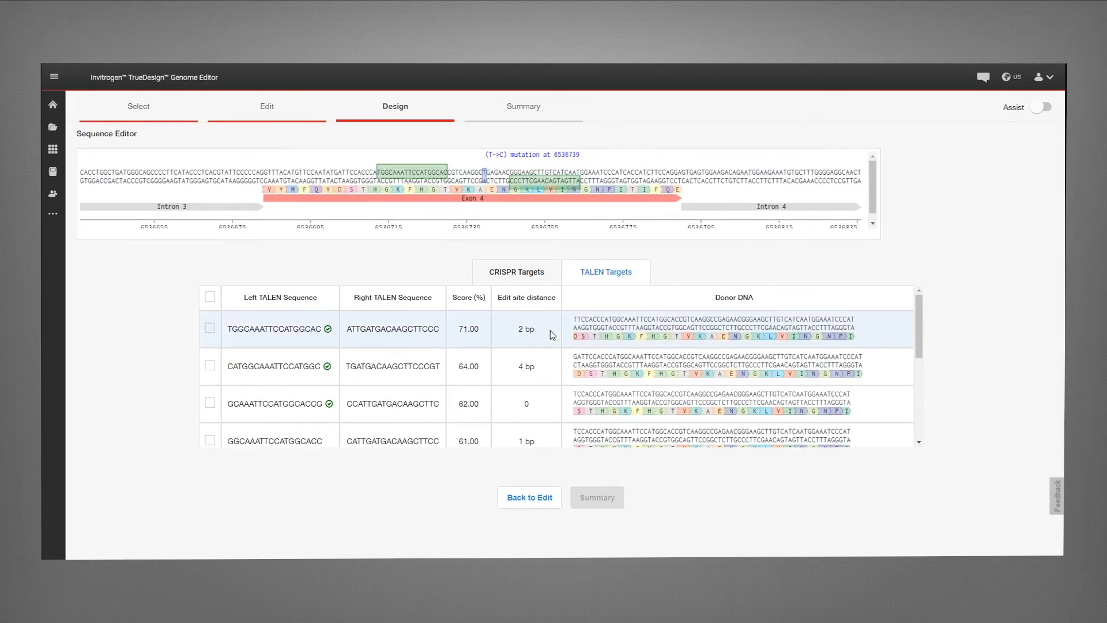
left_click(547, 367)
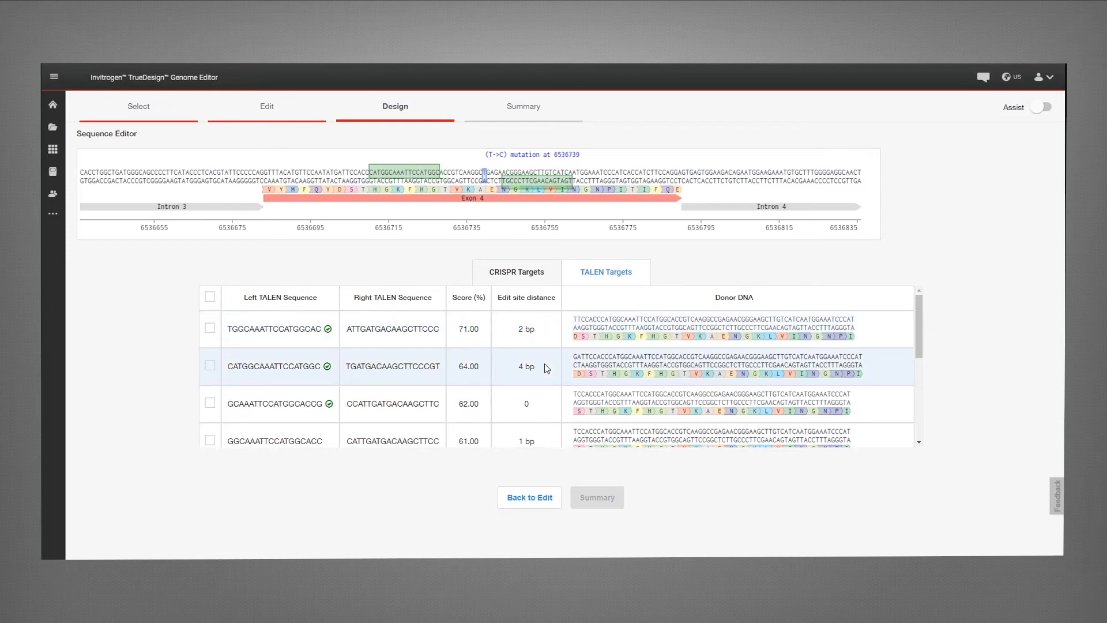
left_click(527, 279)
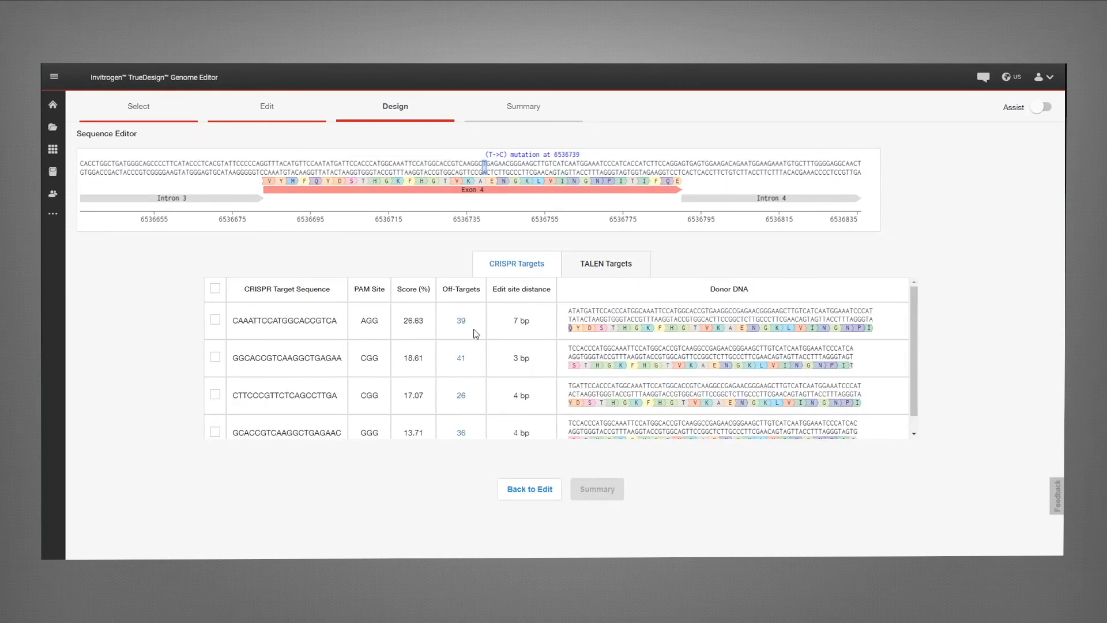
Step: Select the CAAATTCCATGGCACCGTCA CRISPR target and continue to the summary
left_click(215, 321)
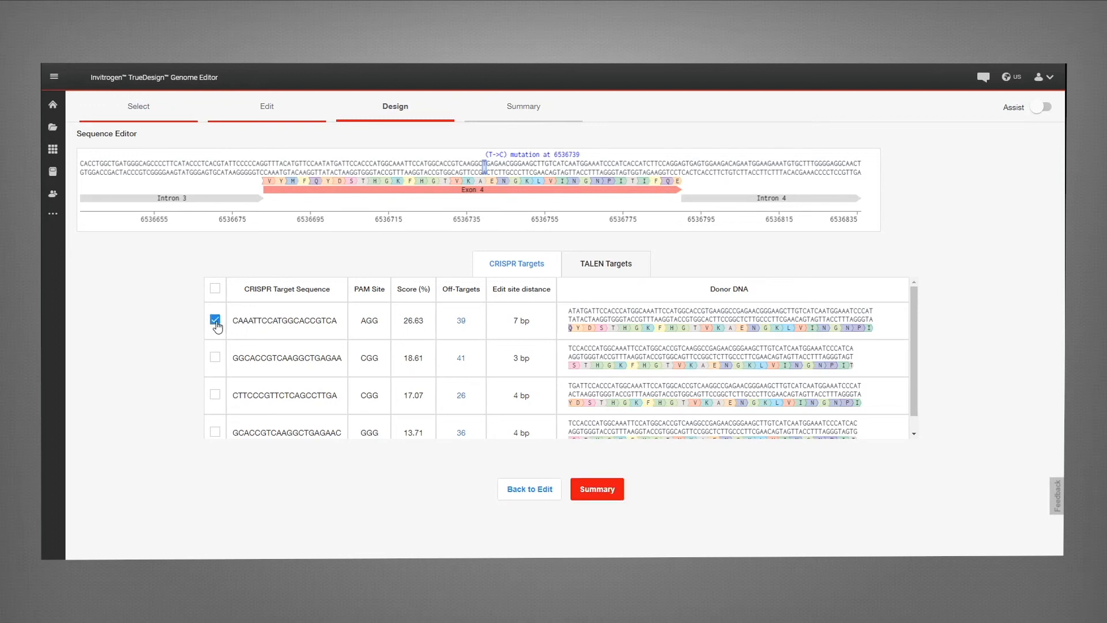
left_click(598, 489)
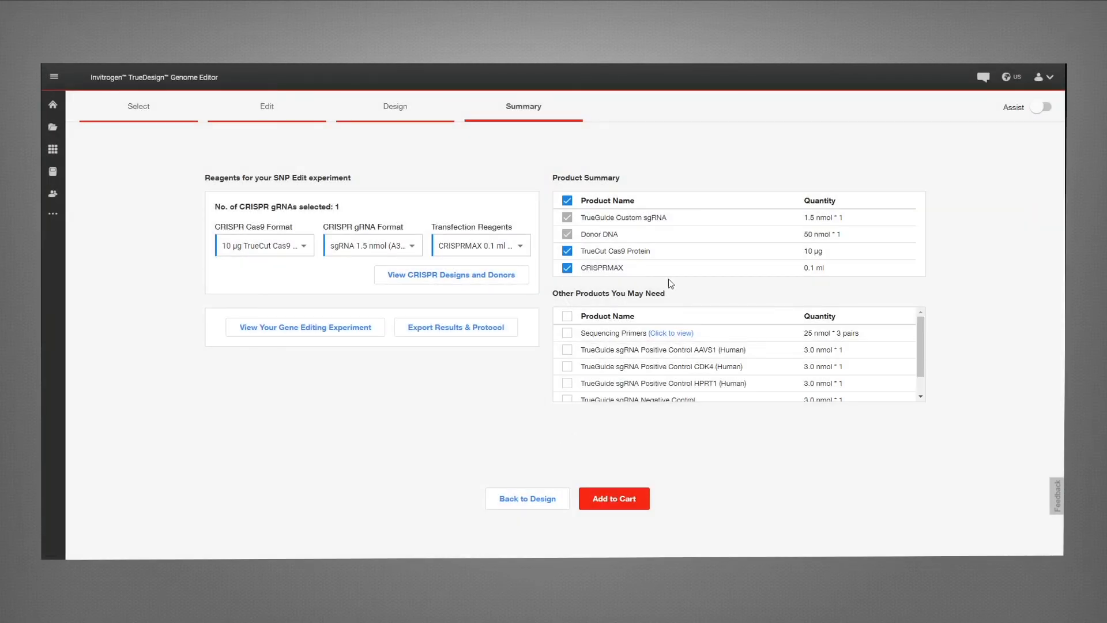
Step: Deselect CRISPRMAX and set the Cas9 format to 25 µg TrueCut Cas9 Protein (A36497)
left_click(569, 270)
left_click(304, 247)
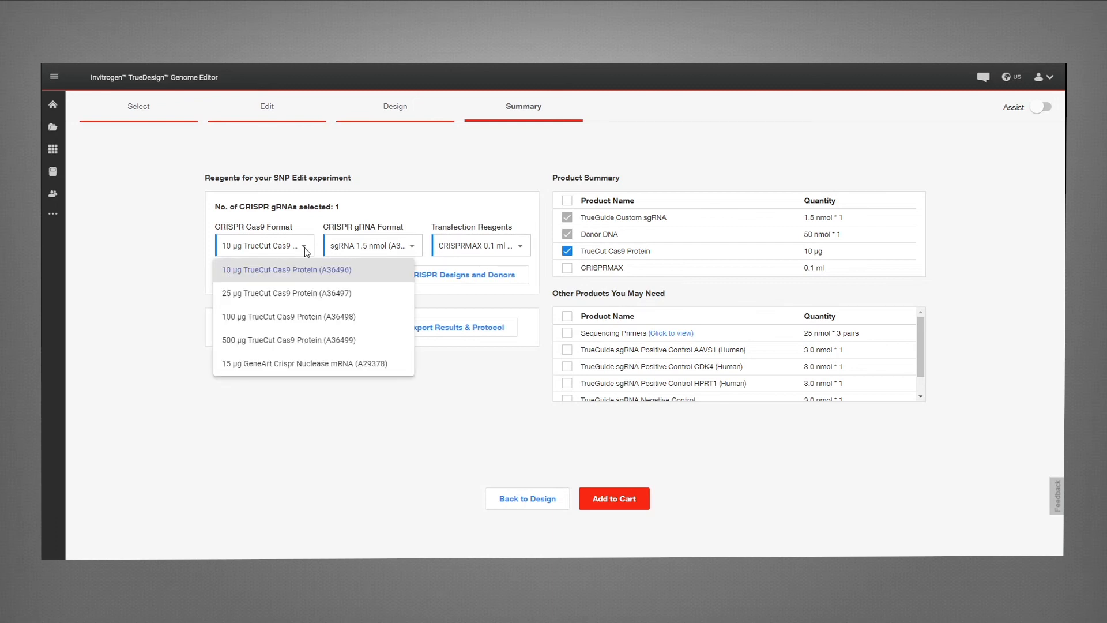
left_click(301, 294)
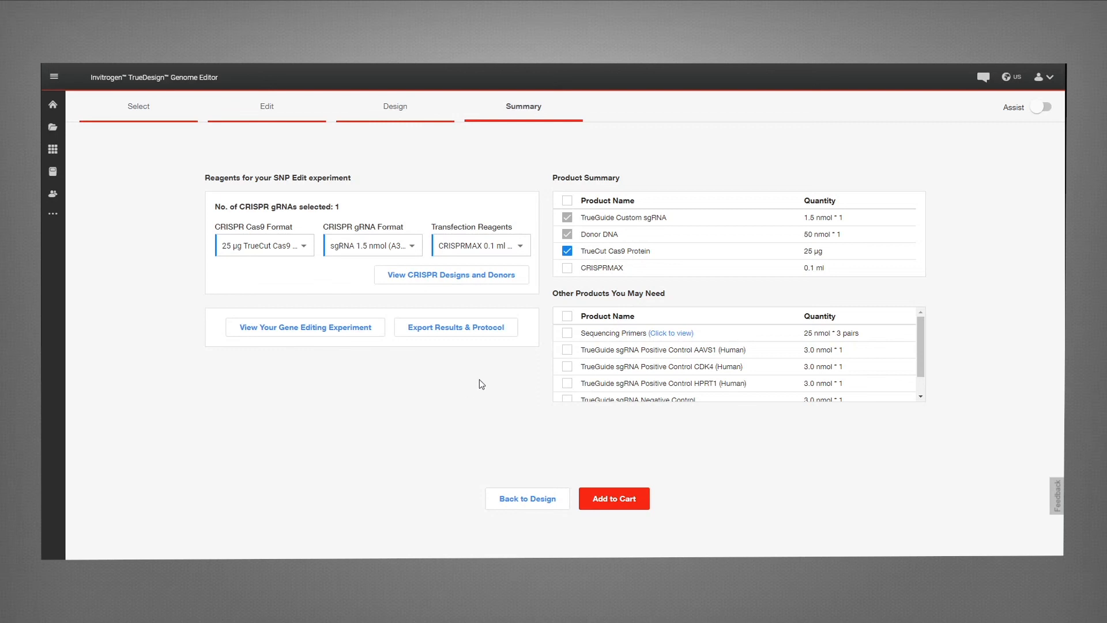
Step: Add Sequencing Primers to the additional products
left_click(568, 336)
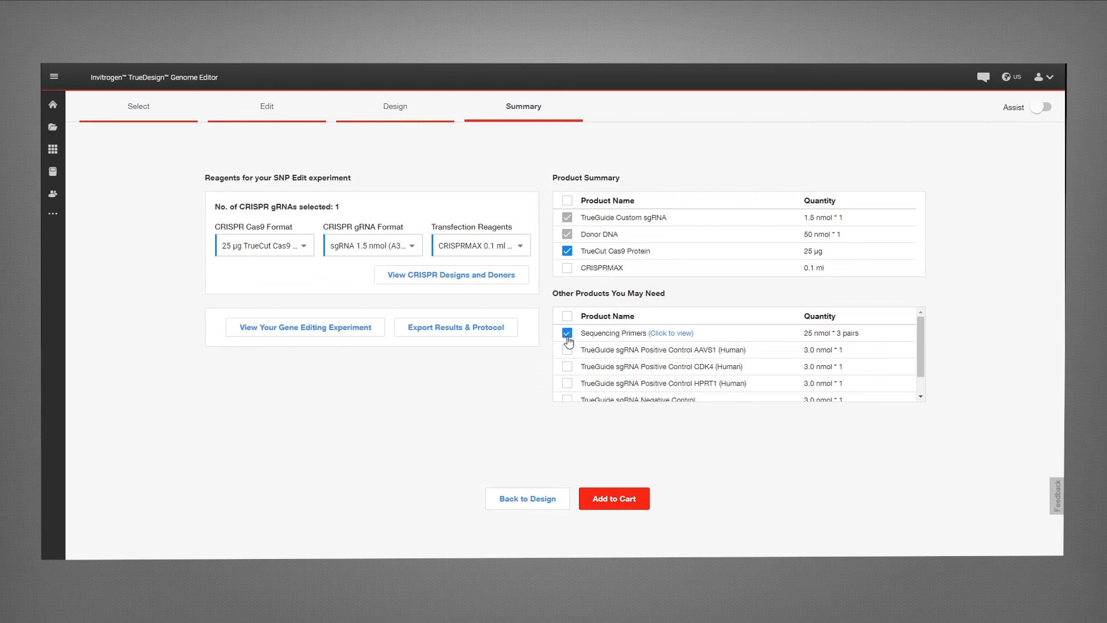